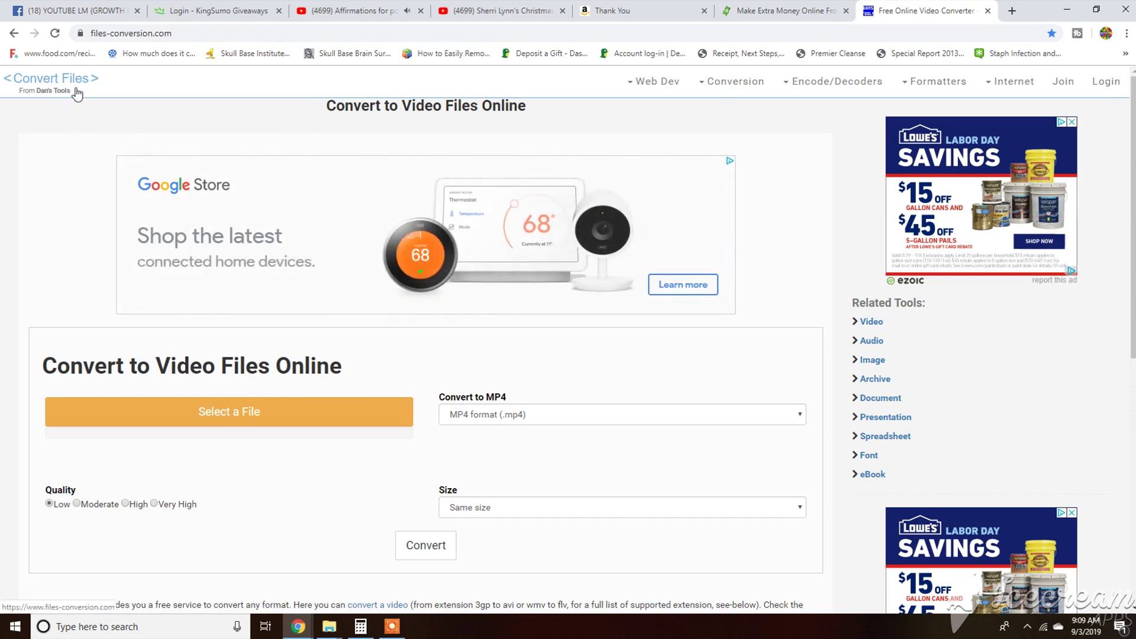
Step: Set the MP4 output quality to Very High and open the file chooser to pick a video
scroll(75, 118, "down", 1)
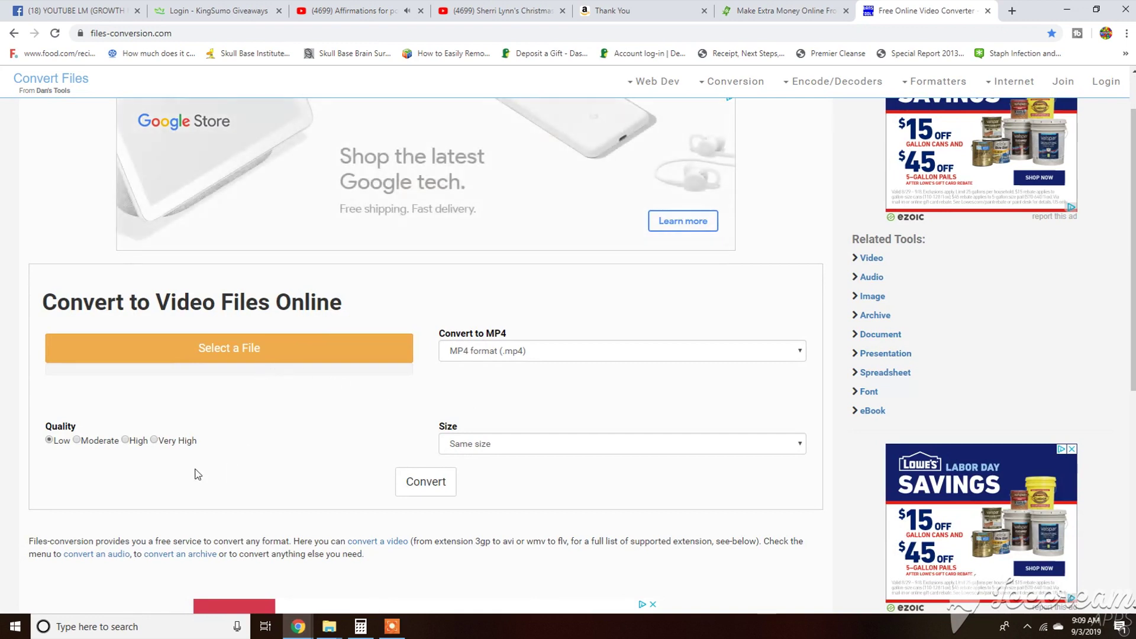
left_click(155, 440)
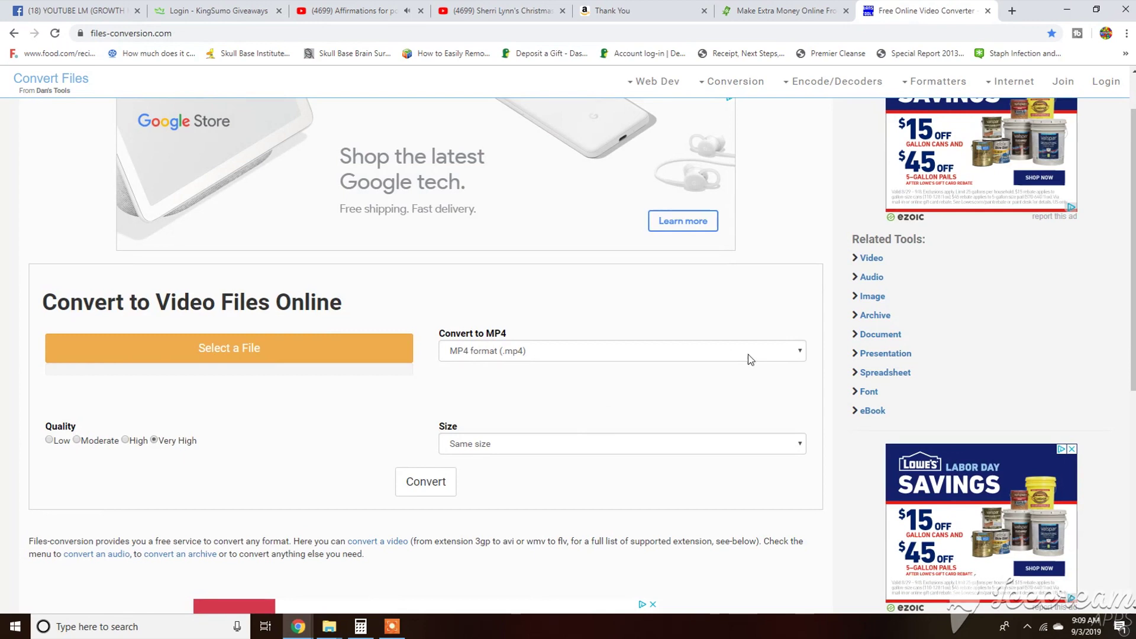
left_click(329, 360)
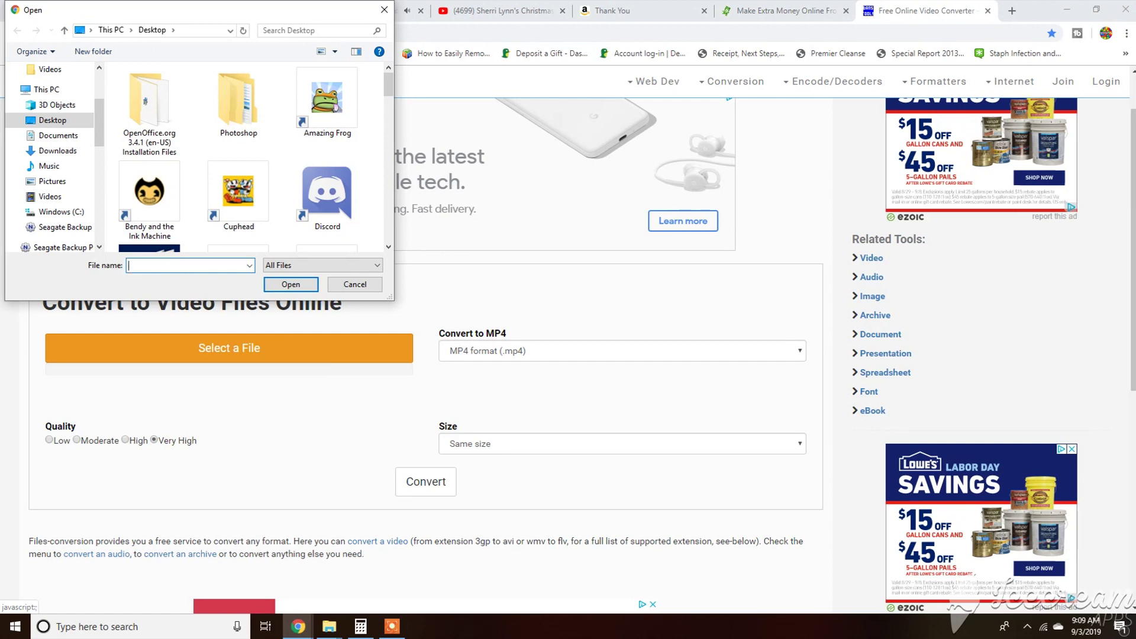
Step: Load inbox dollars video part 1.webm from the Desktop as the file to convert
type("in")
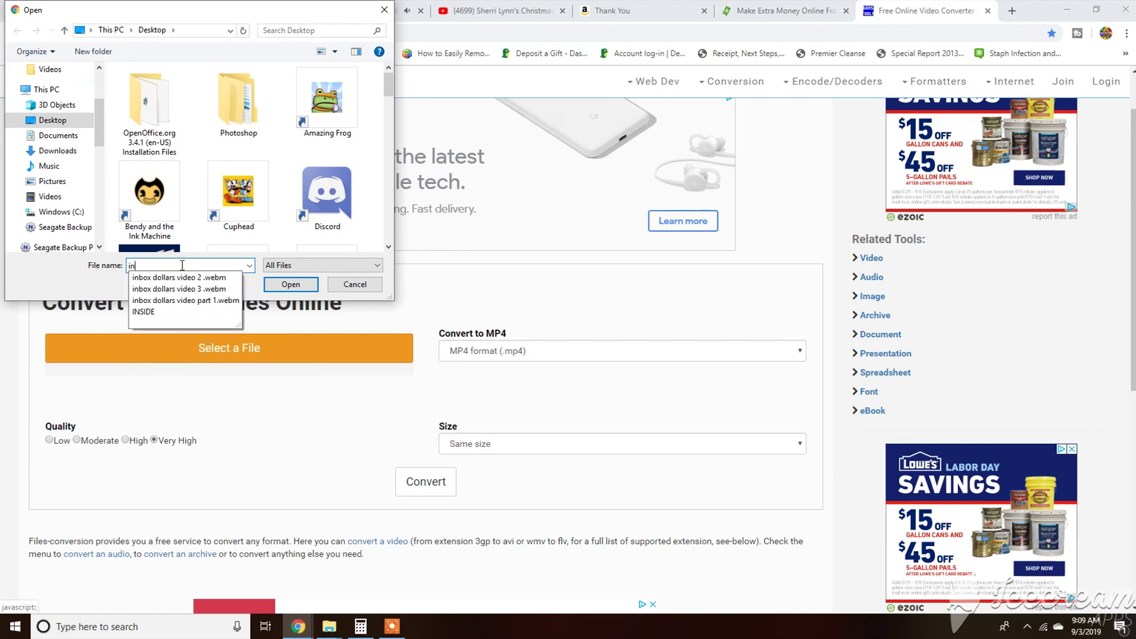
left_click(182, 303)
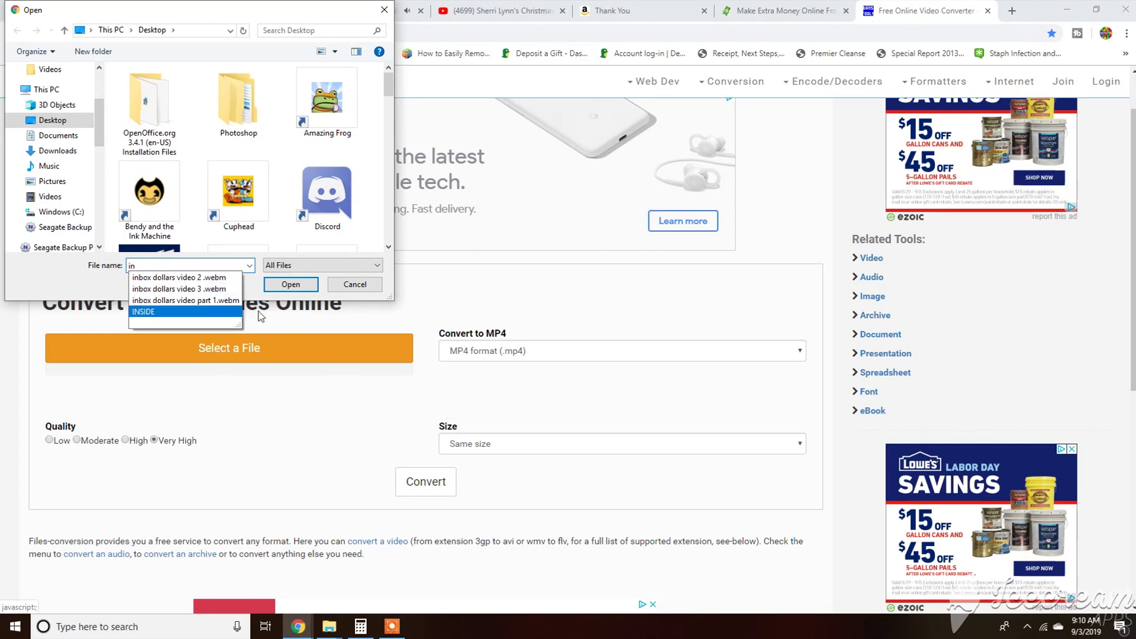
left_click(285, 286)
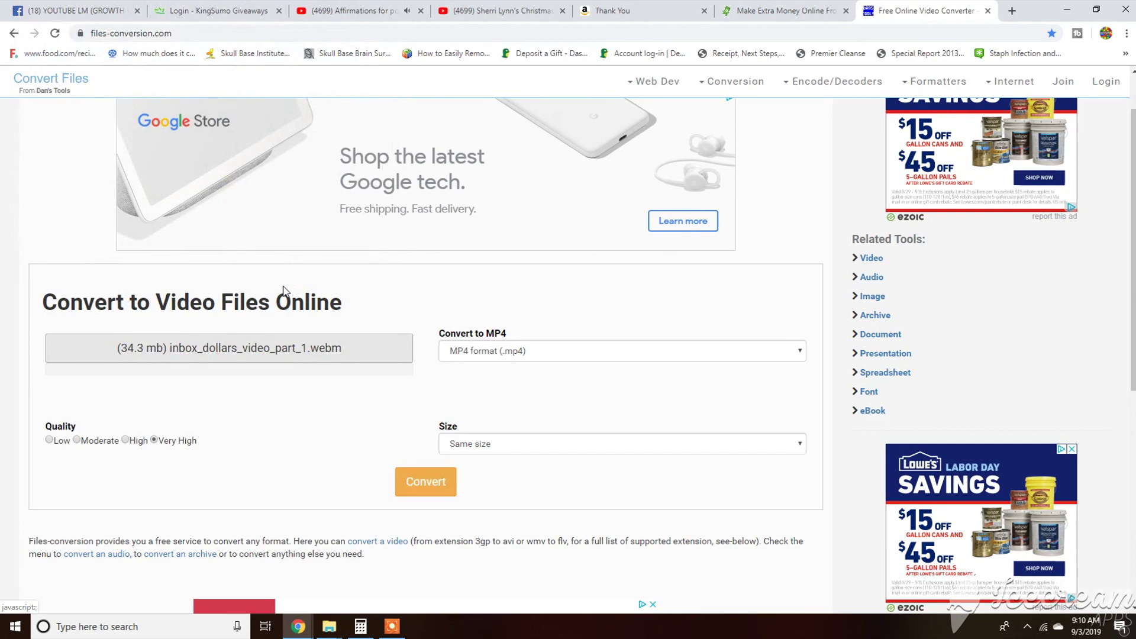
scroll(519, 483, "down", 1)
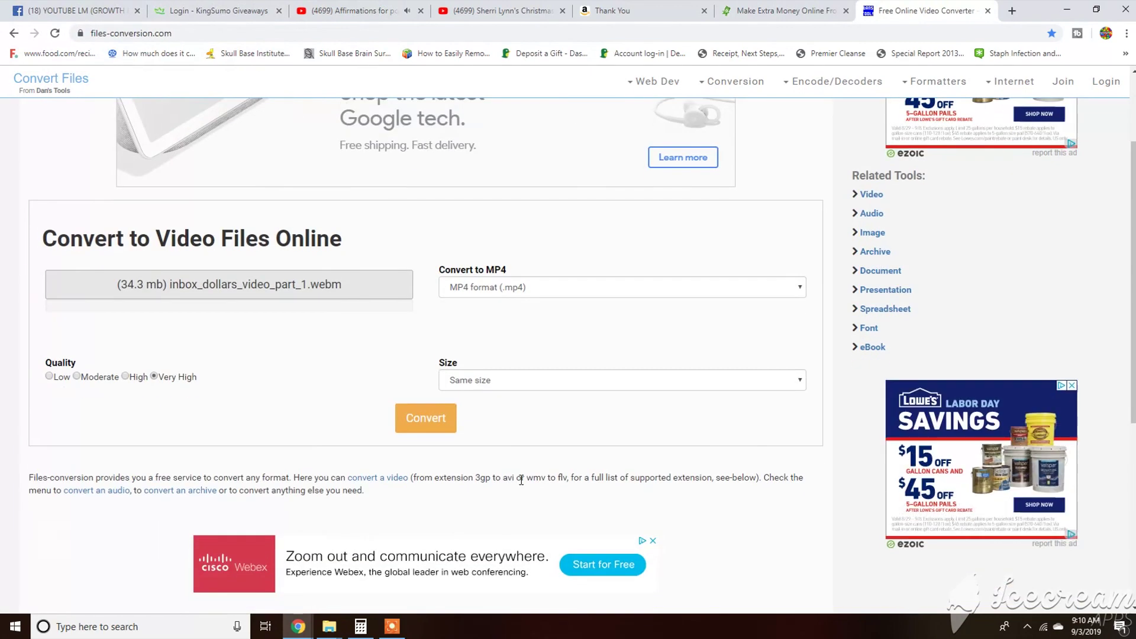
Step: Start the MP4 conversion and wait while the webm upload progresses
left_click(438, 417)
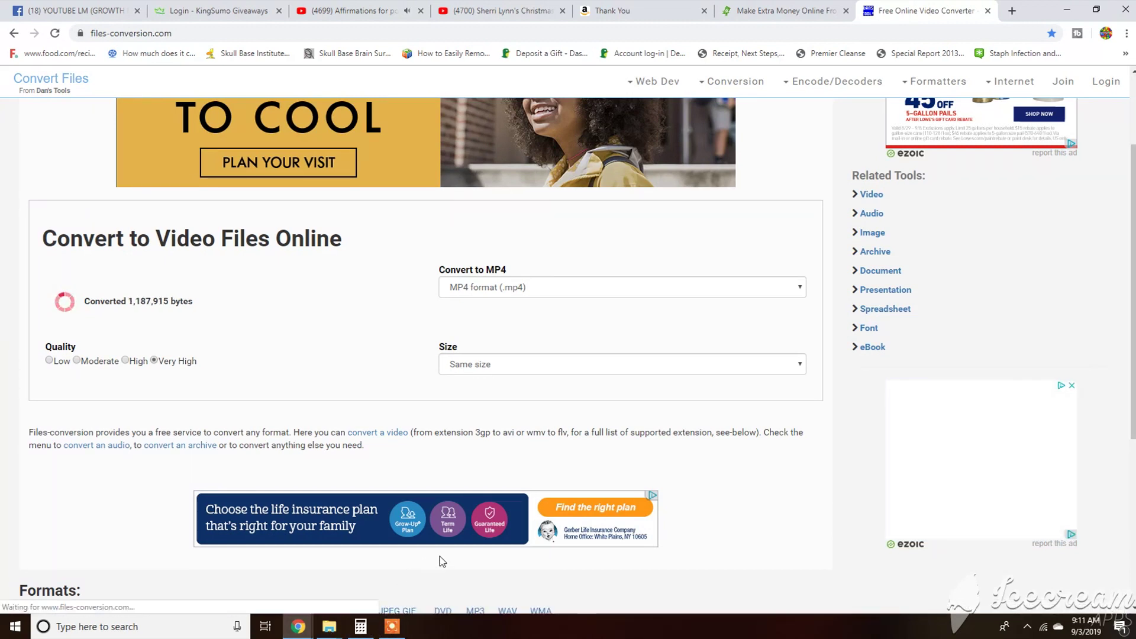
scroll(457, 461, "up", 1)
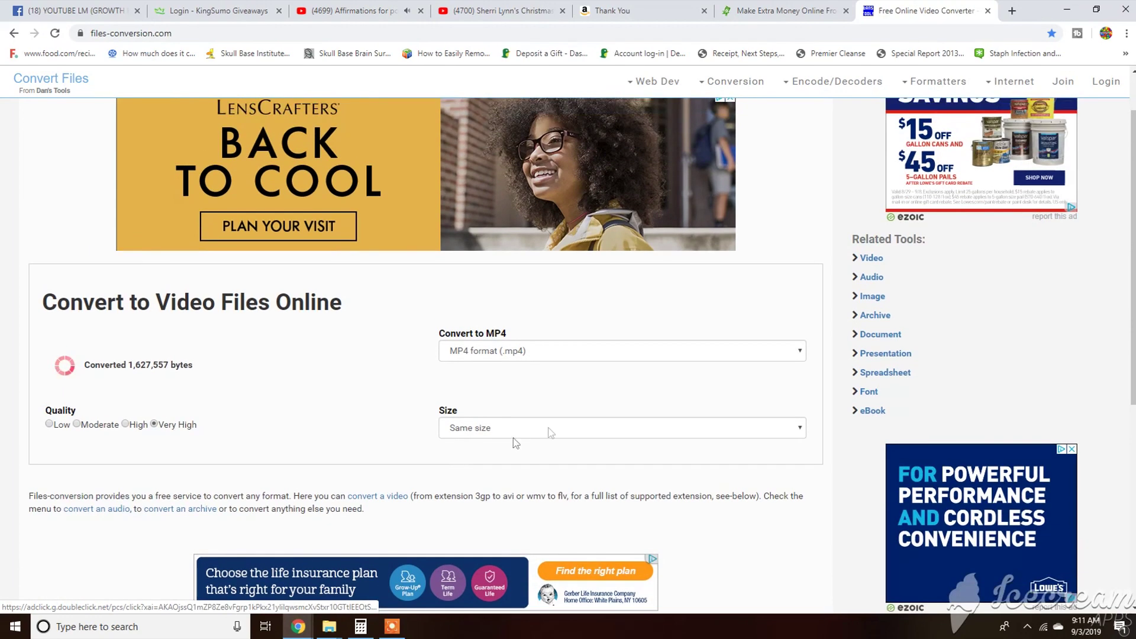
left_click(797, 431)
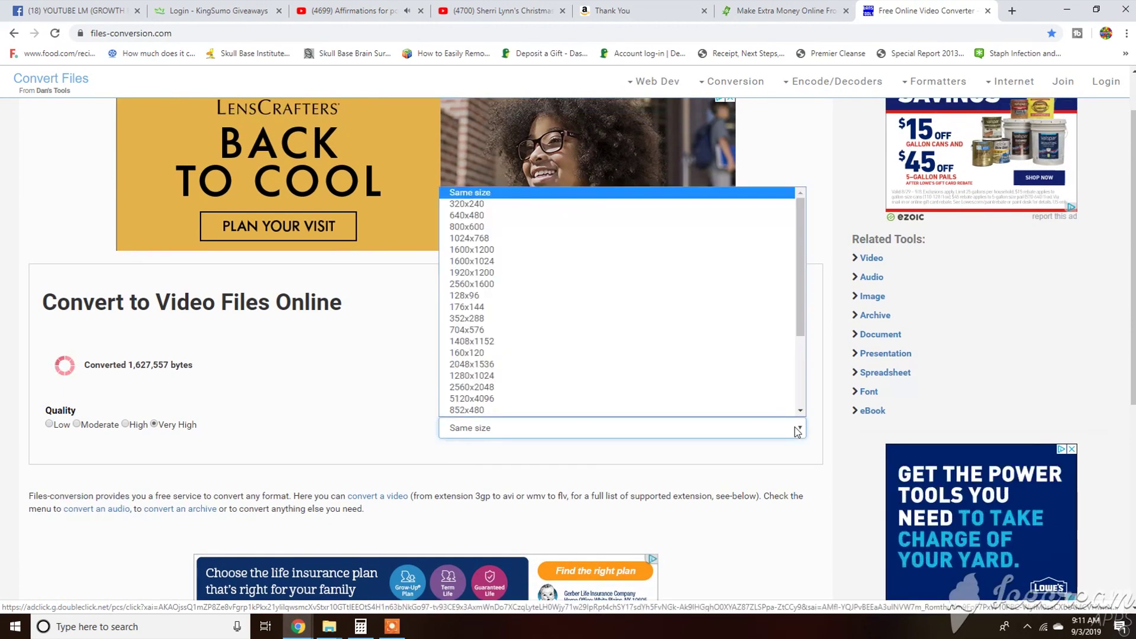
left_click(798, 430)
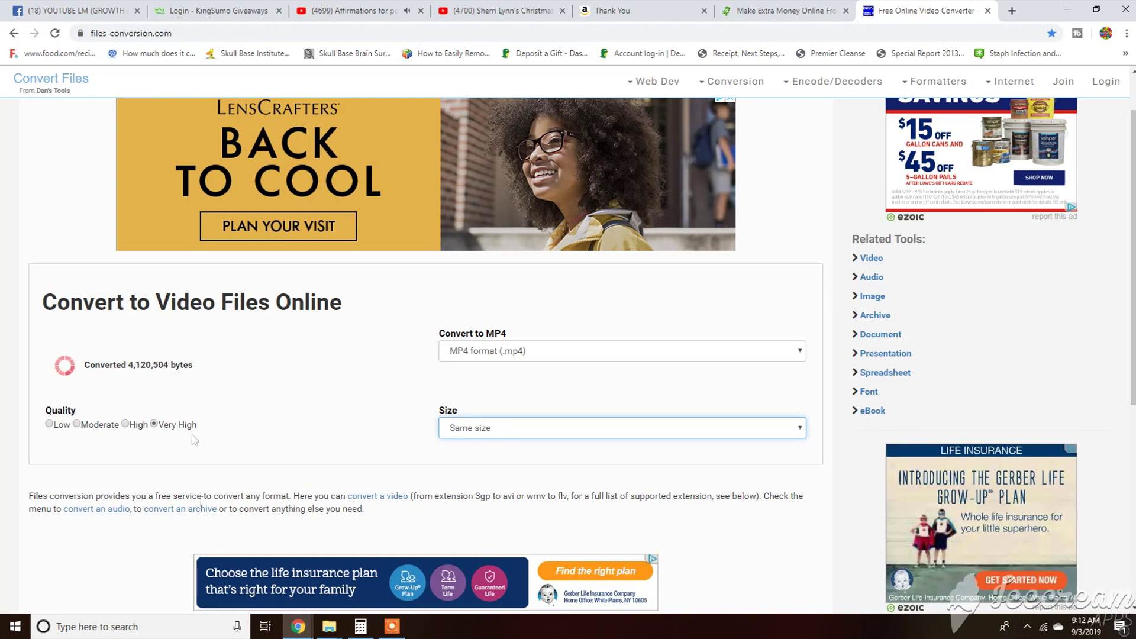
mouse_move(392, 626)
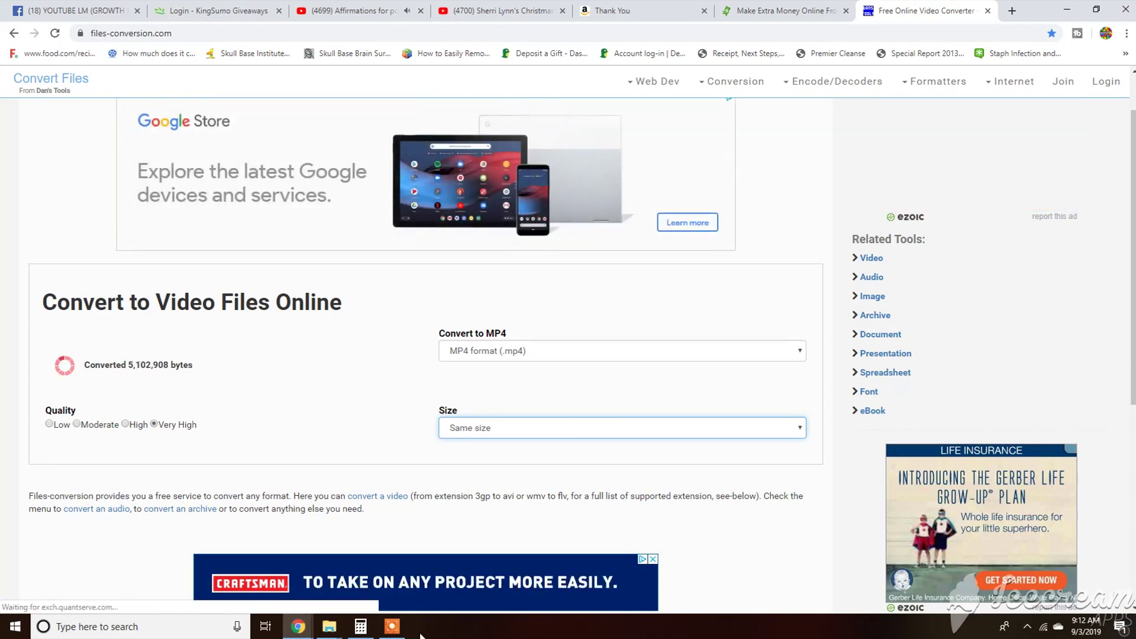
scroll(155, 559, "down", 2)
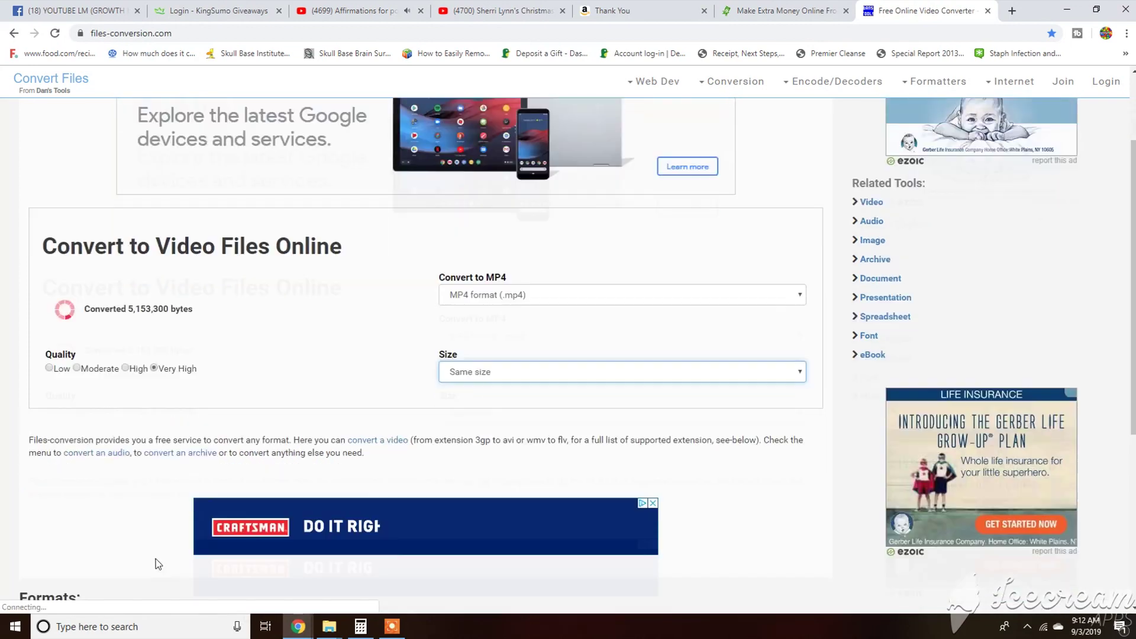
scroll(156, 559, "down", 3)
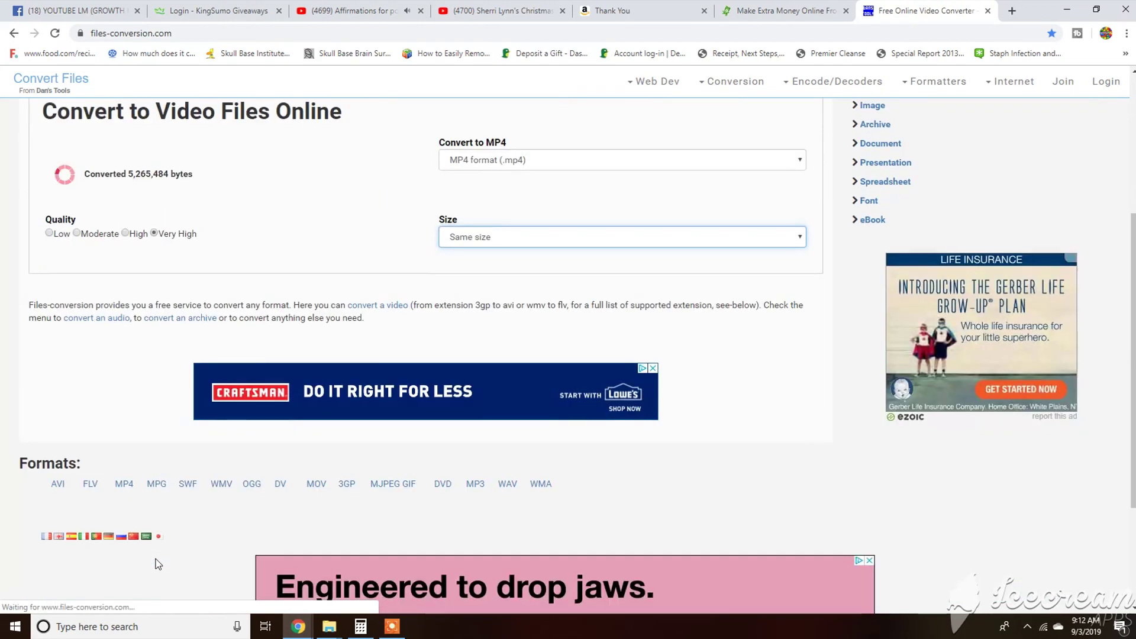
scroll(155, 558, "up", 4)
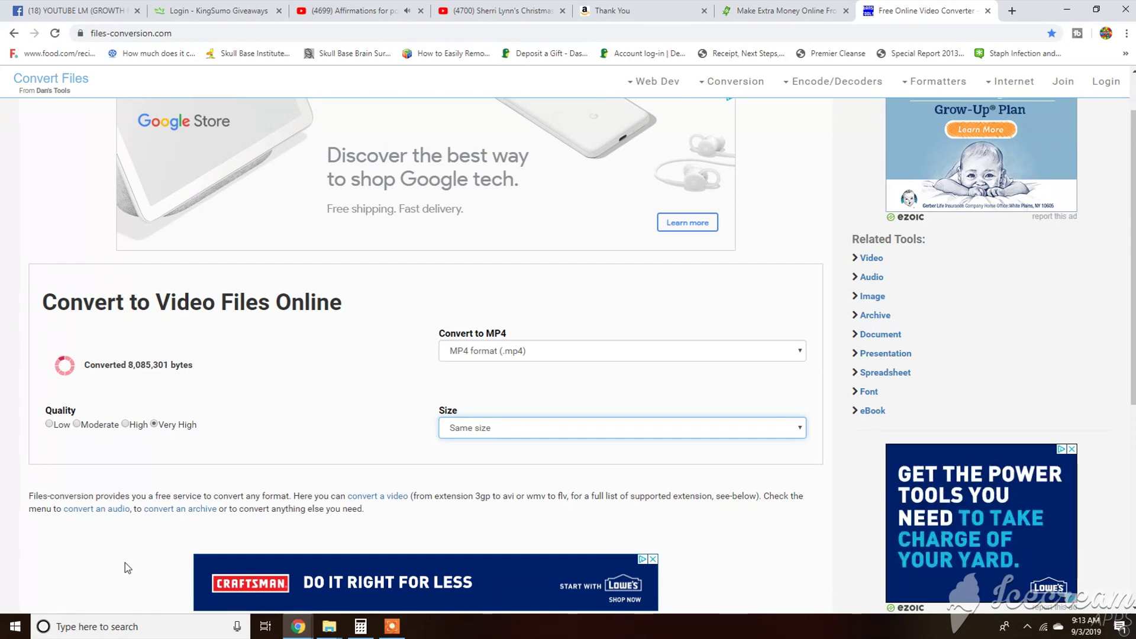
scroll(125, 563, "down", 1)
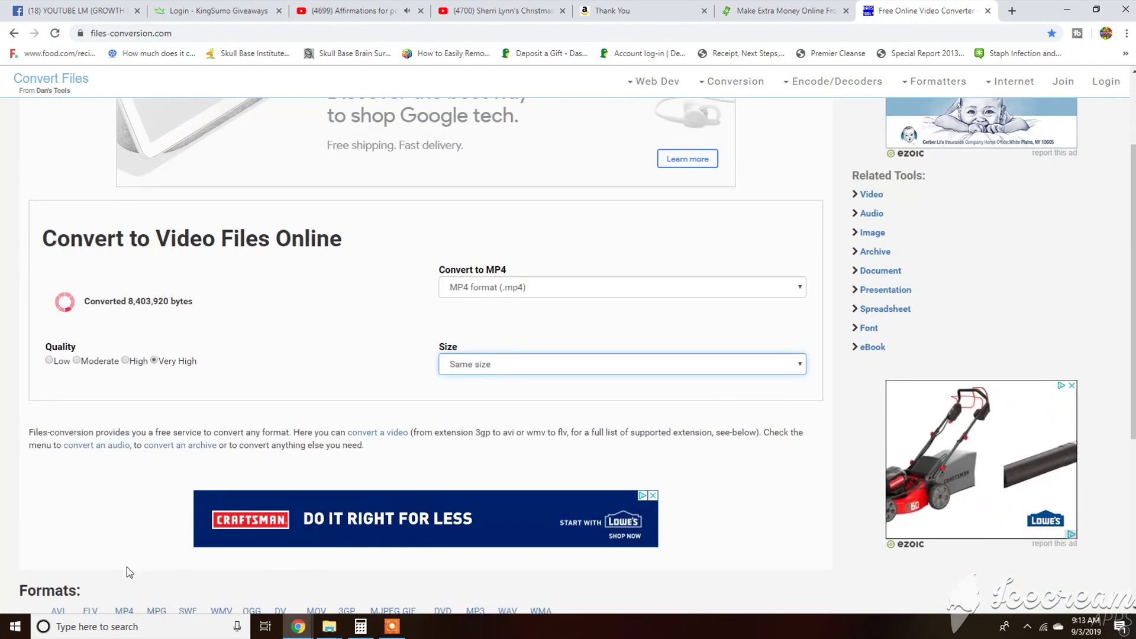
scroll(135, 556, "down", 2)
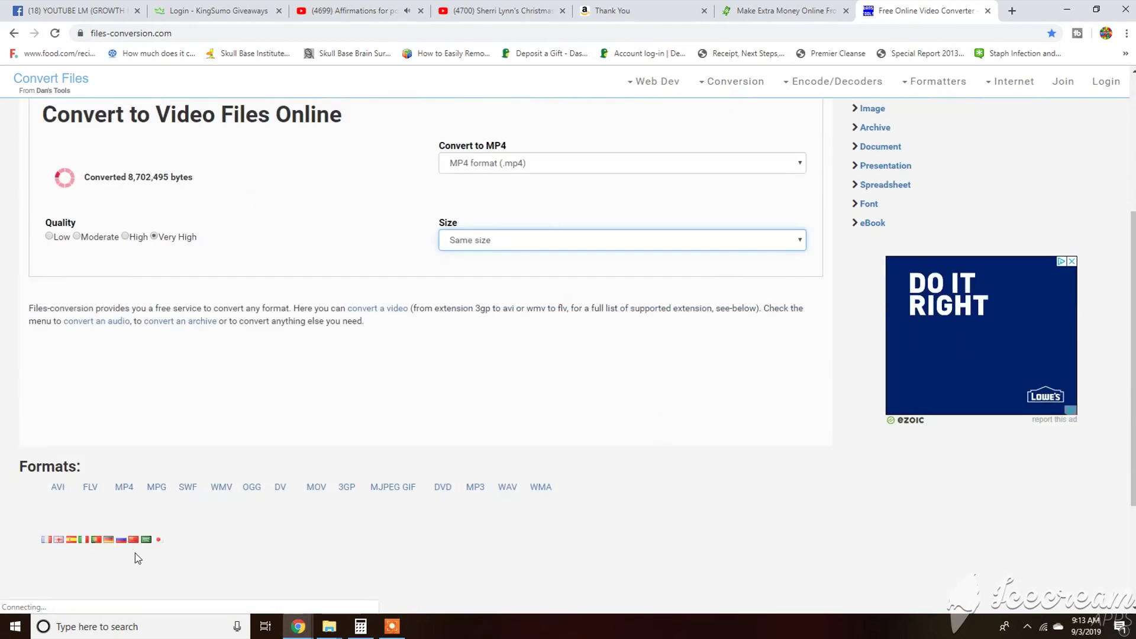
scroll(135, 554, "down", 2)
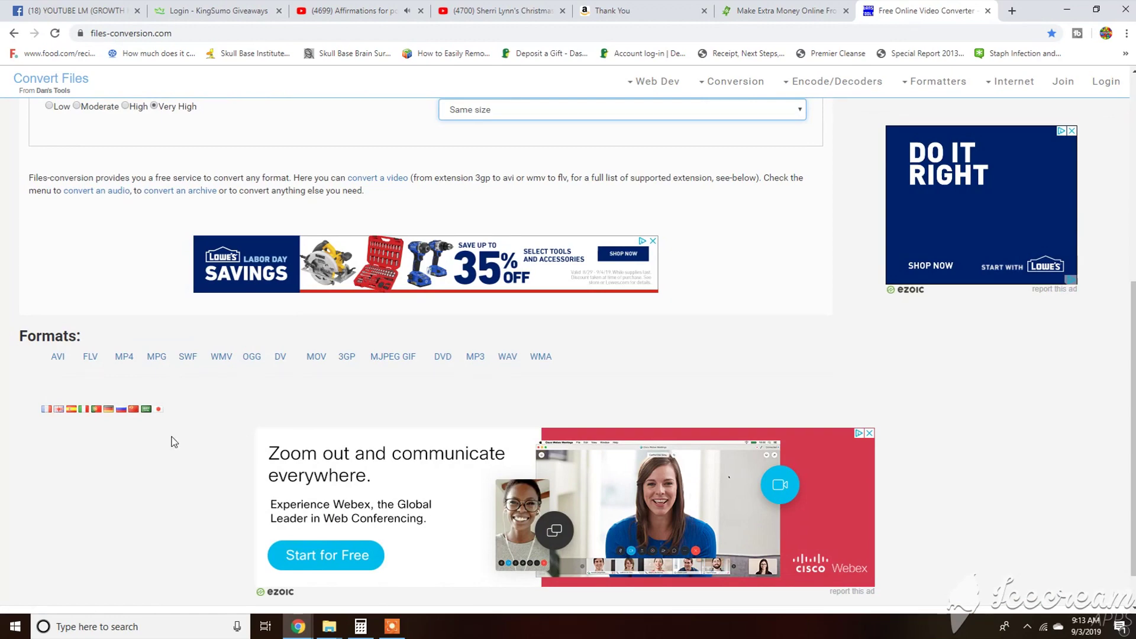
scroll(174, 442, "down", 1)
scroll(173, 442, "up", 5)
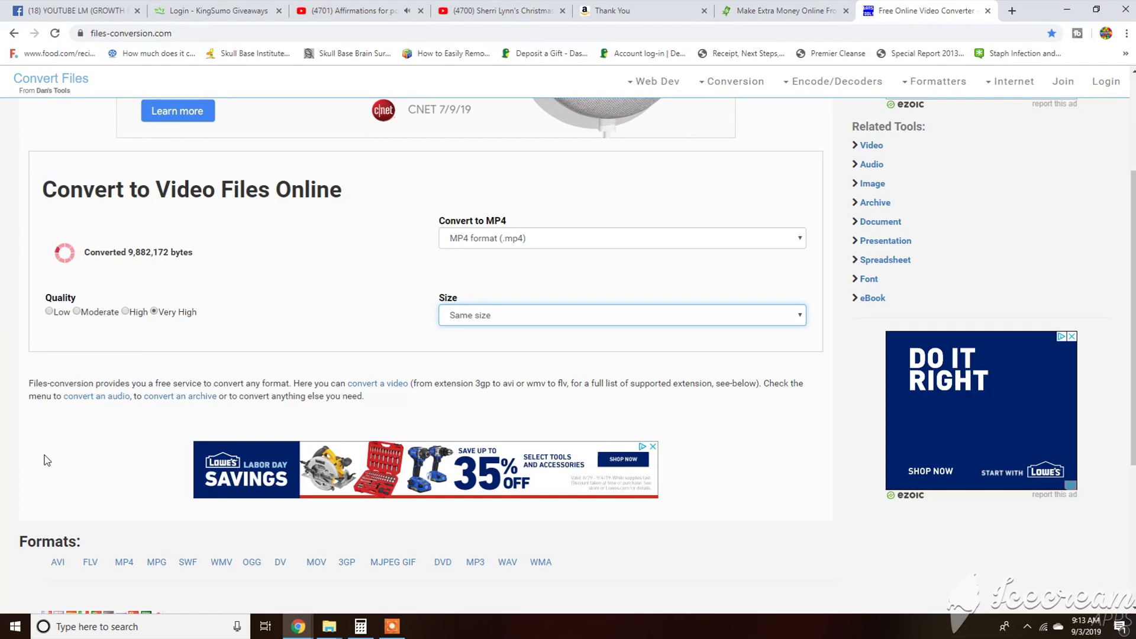
scroll(48, 461, "up", 1)
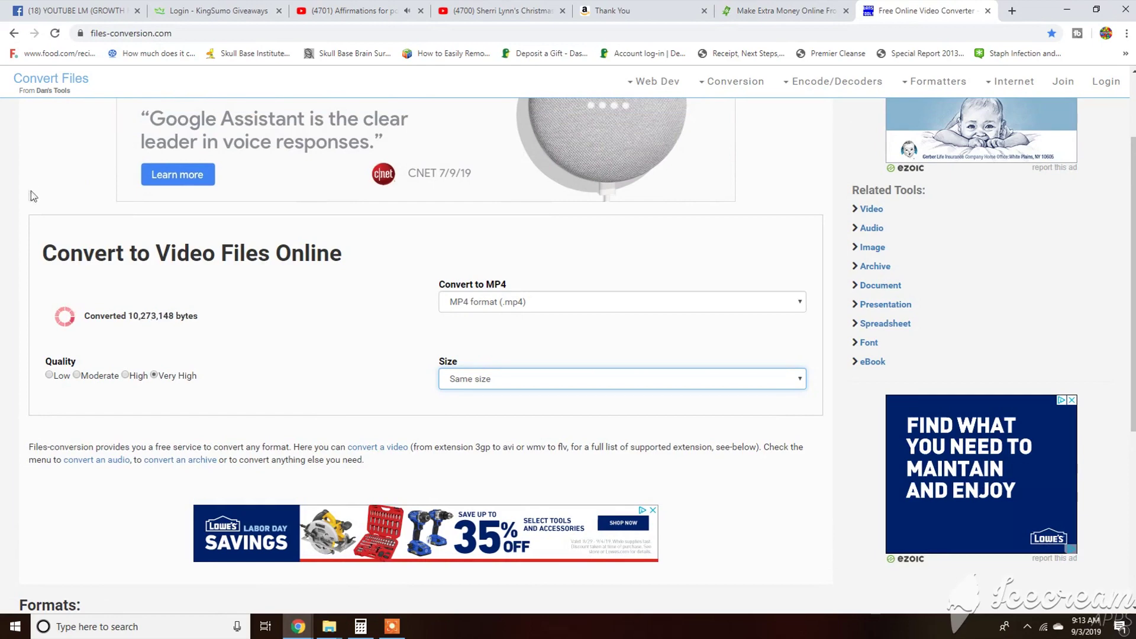
scroll(32, 195, "up", 1)
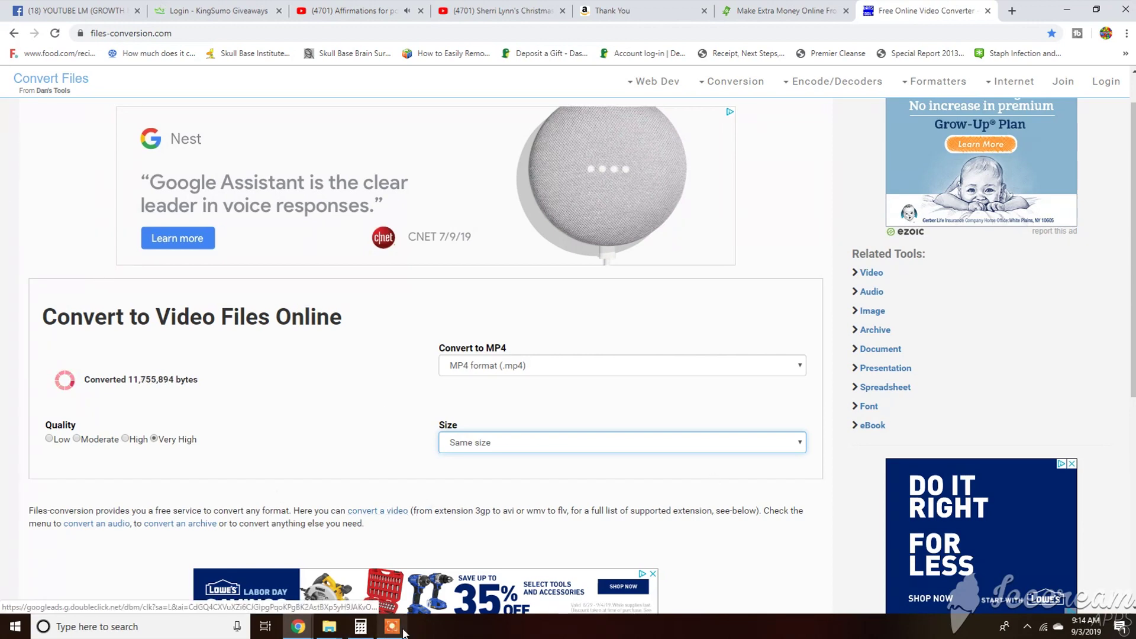
mouse_move(398, 633)
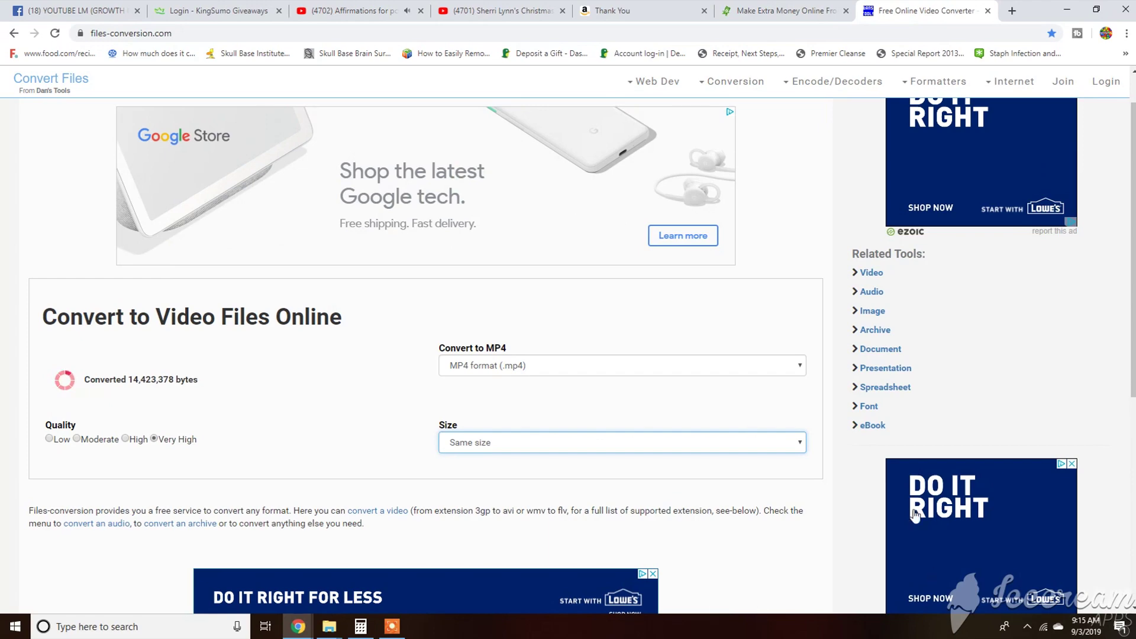
scroll(436, 545, "down", 1)
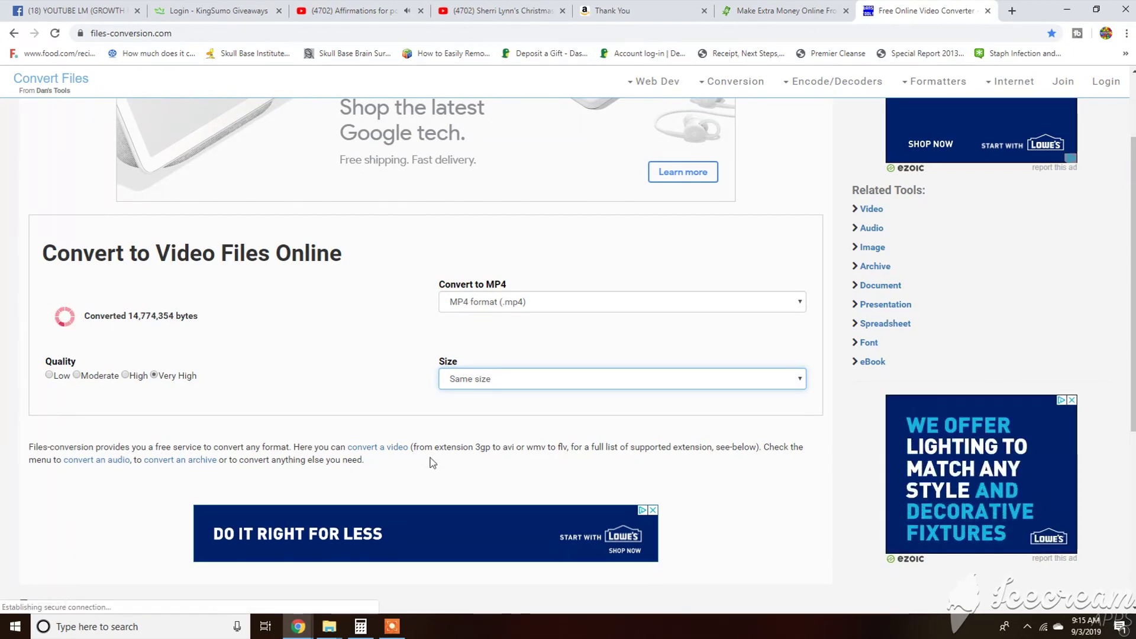
scroll(609, 470, "up", 2)
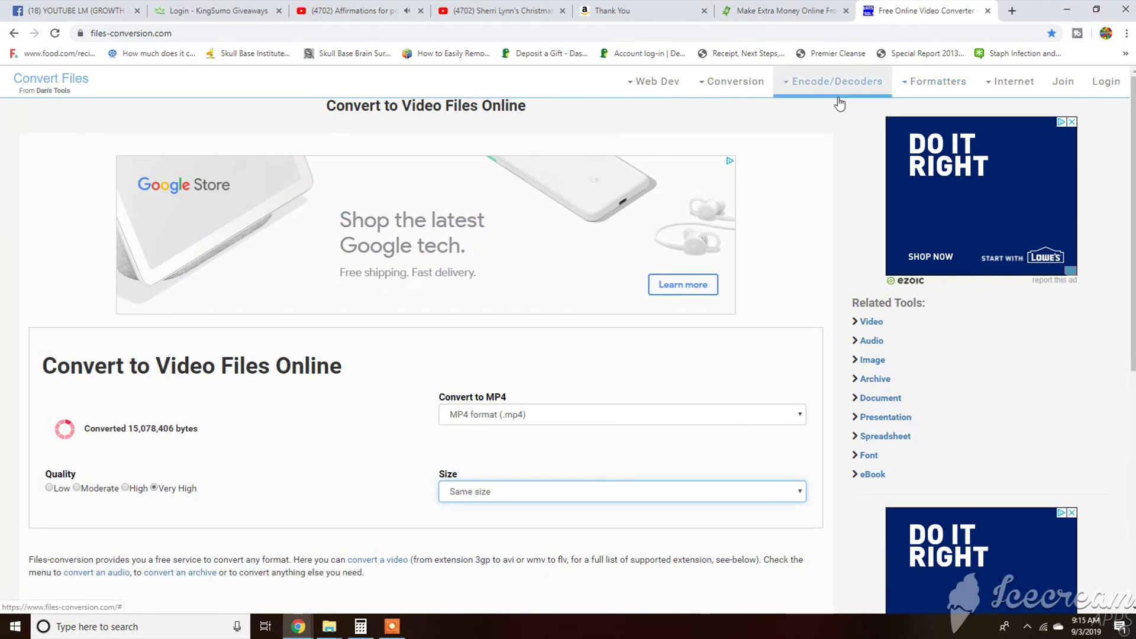
left_click(704, 90)
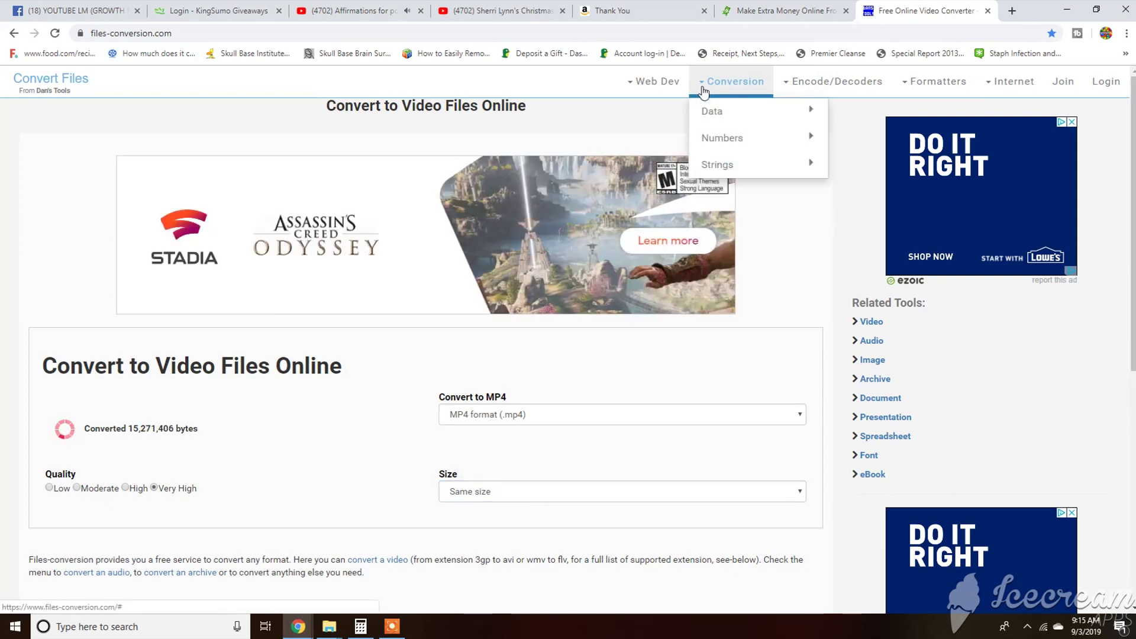
left_click(669, 119)
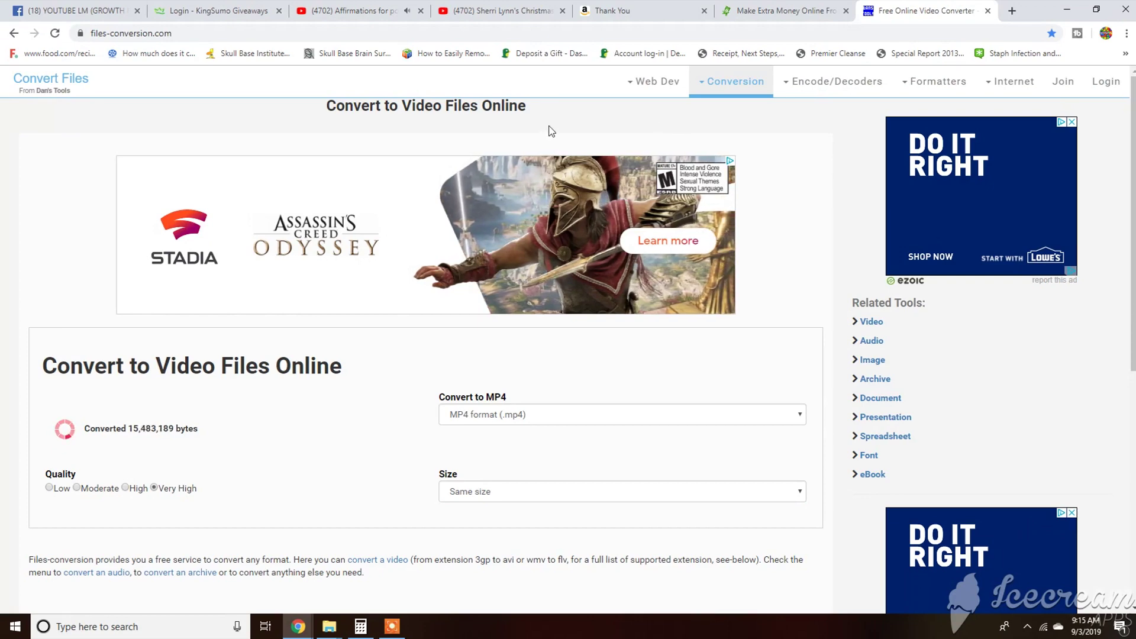
scroll(787, 157, "down", 1)
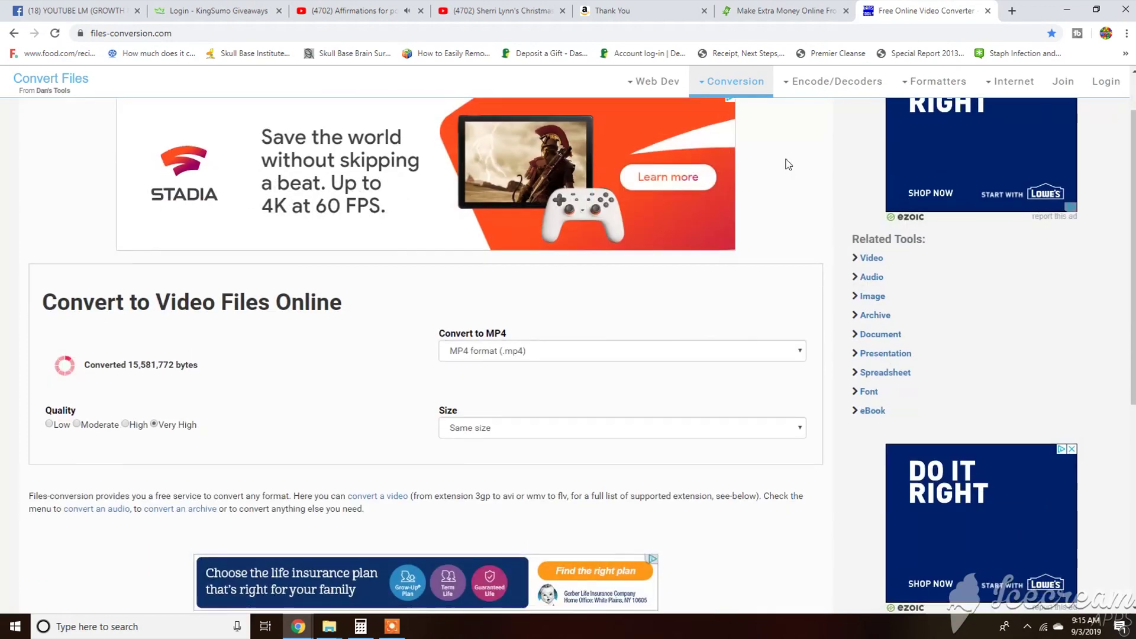
scroll(787, 158, "down", 2)
scroll(787, 158, "down", 1)
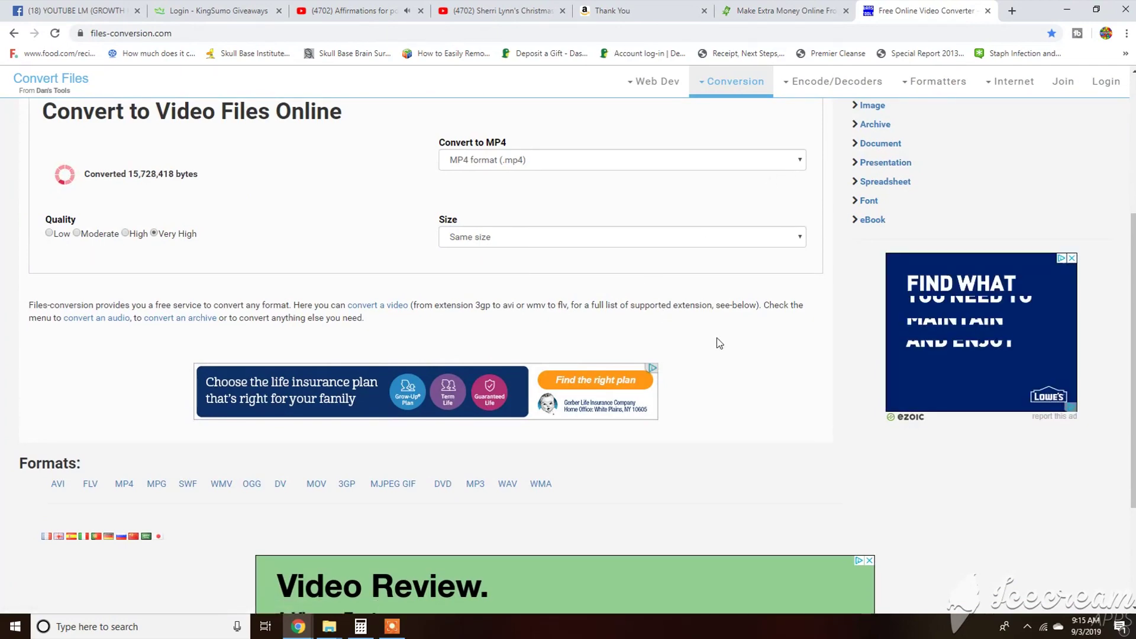
scroll(717, 344, "down", 3)
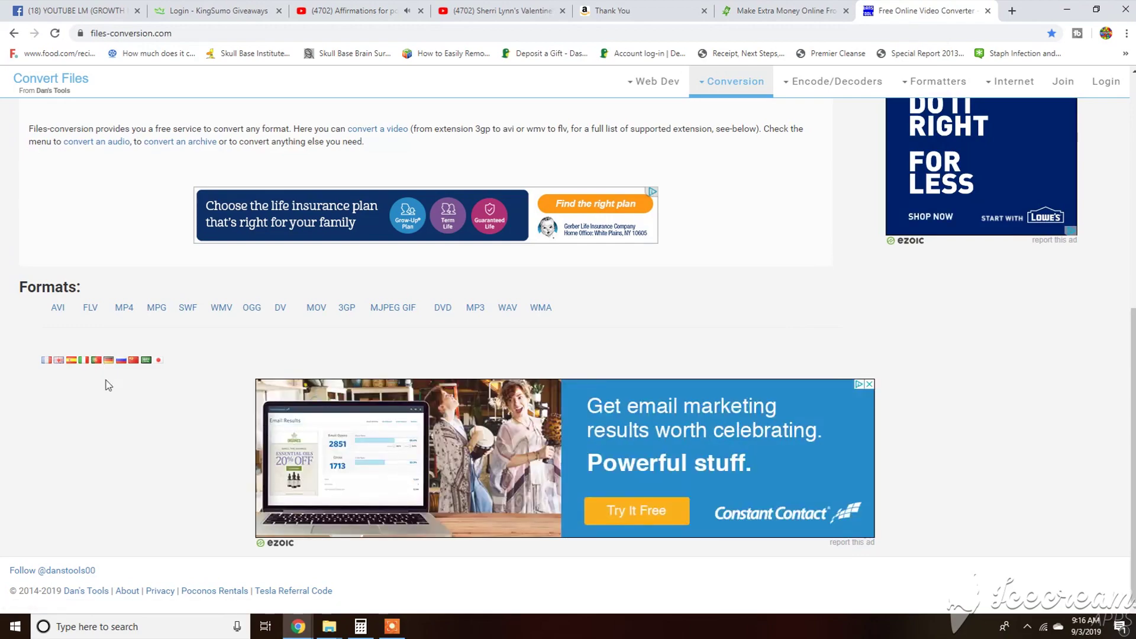
scroll(107, 385, "up", 5)
scroll(106, 385, "up", 1)
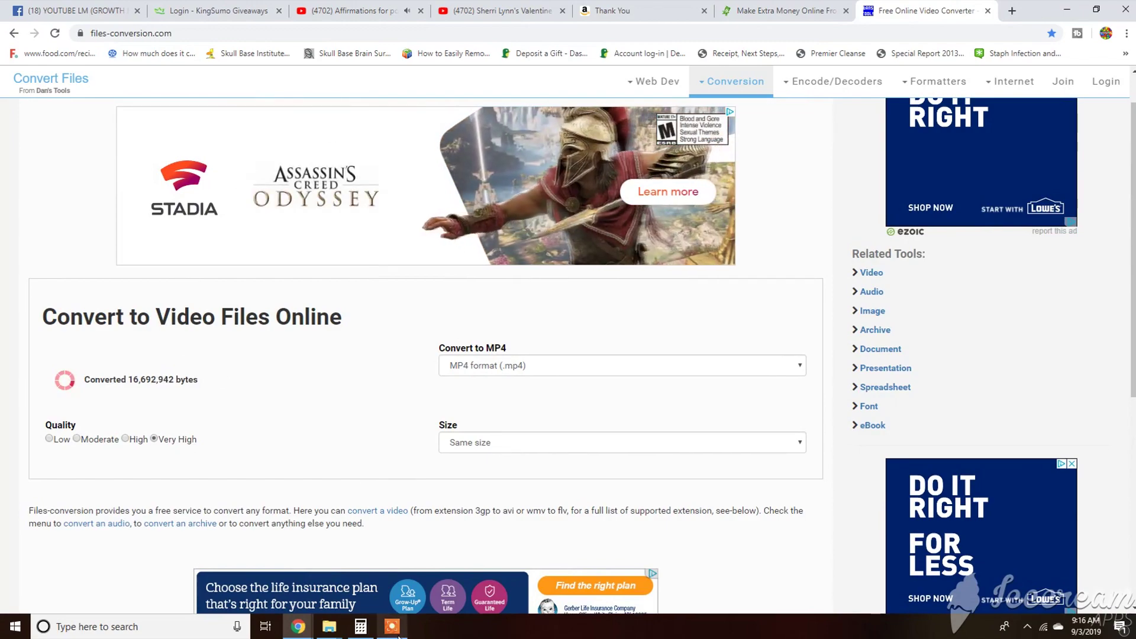
mouse_move(395, 618)
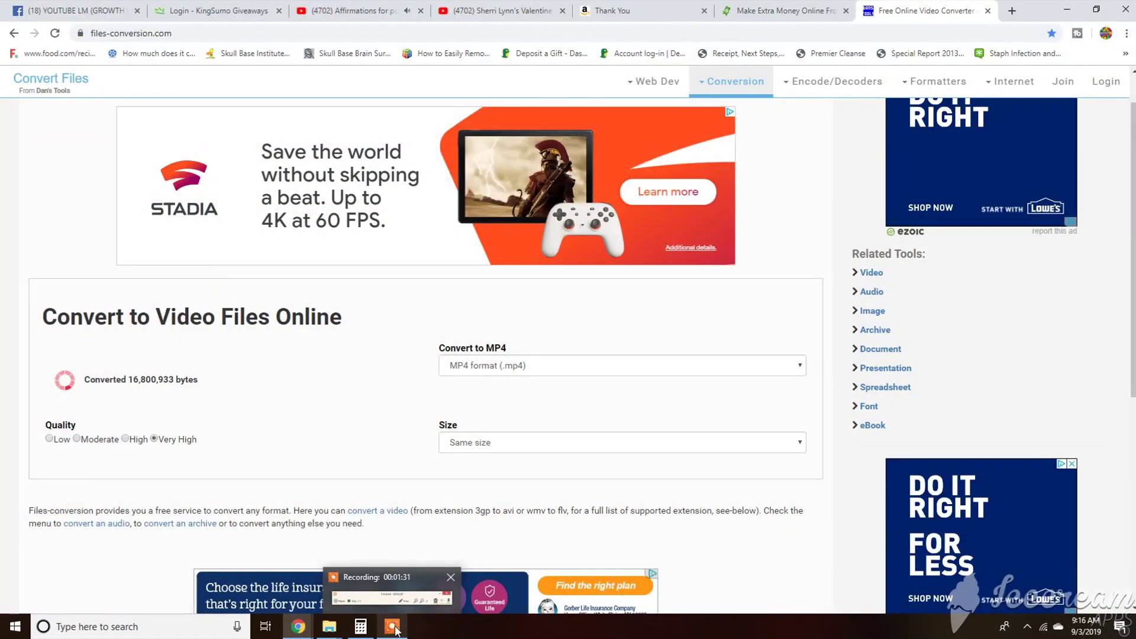
Step: Download the finished video_converter_video_1_.mp4 from the converted-file page
mouse_move(398, 606)
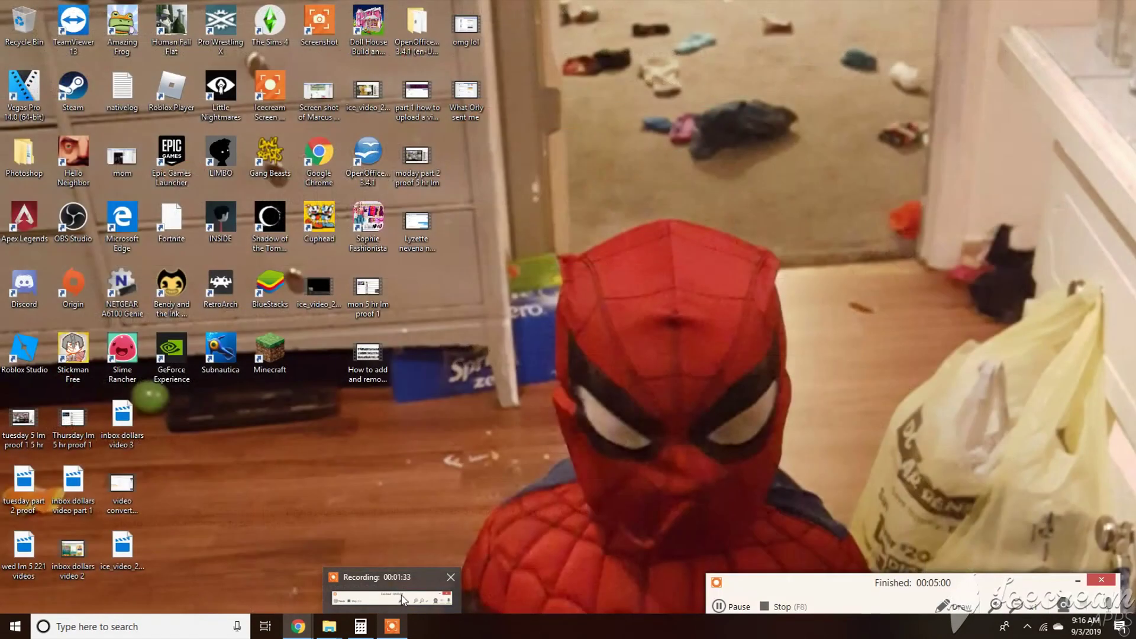